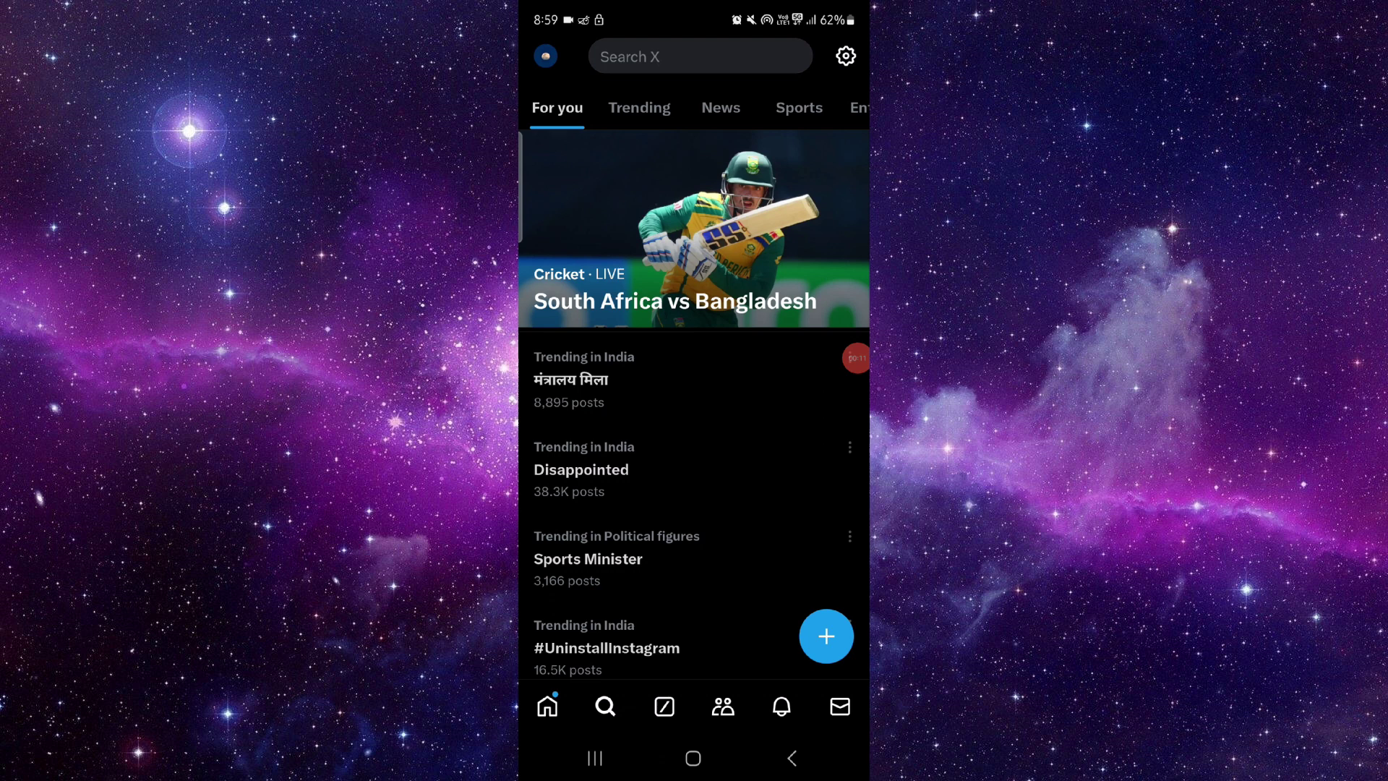
- From Recents, view X's App info and jump to its Google Play listing showing no pending update
{"action": "left_click", "coordinate": [594, 758]}
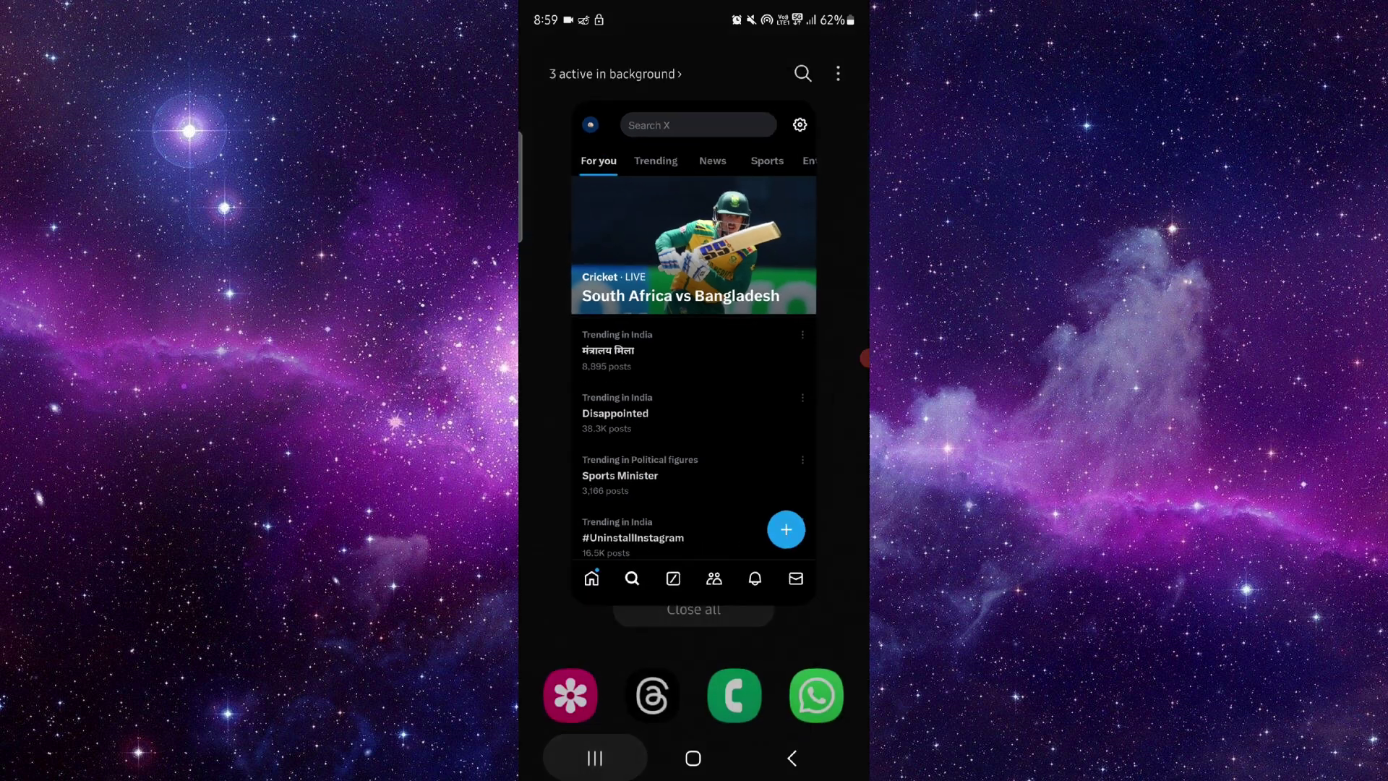
{"action": "left_click", "coordinate": [694, 134]}
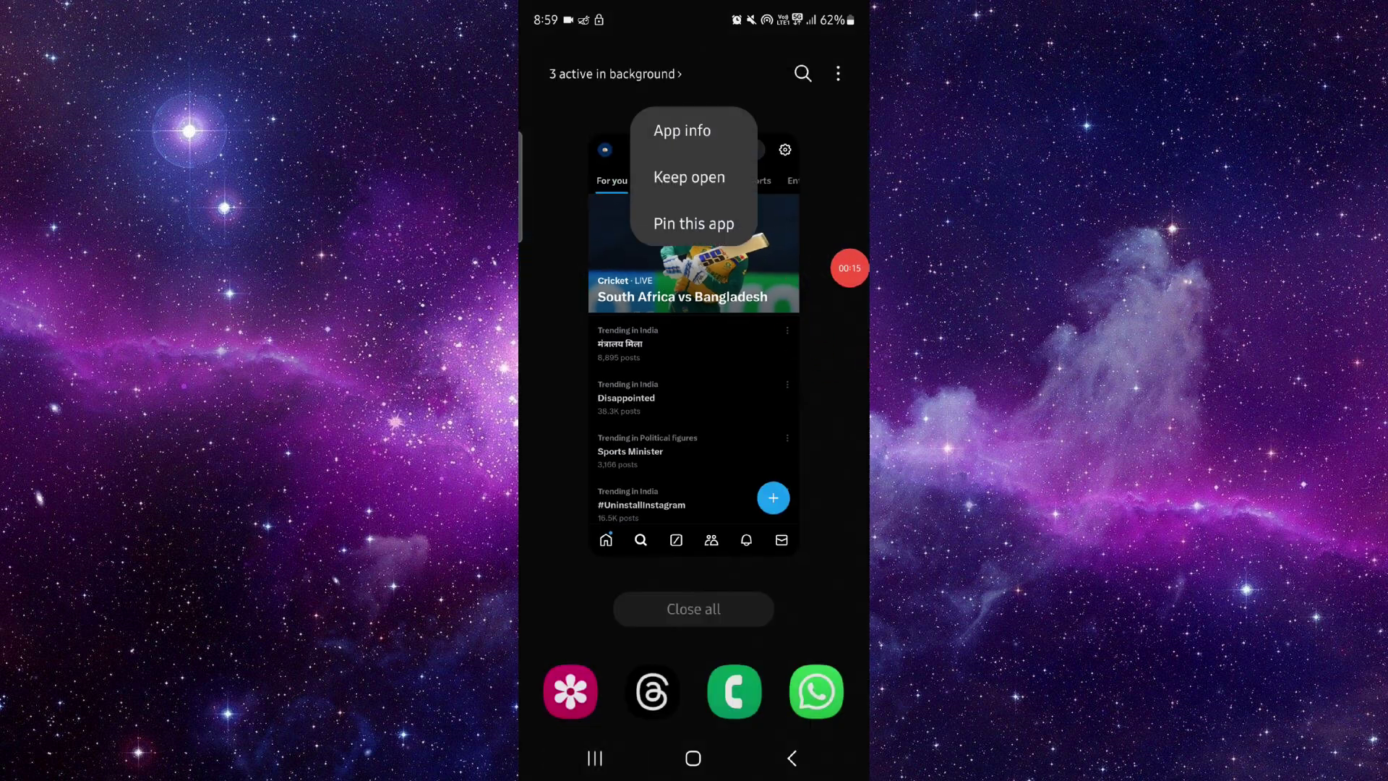
{"action": "left_click", "coordinate": [677, 131]}
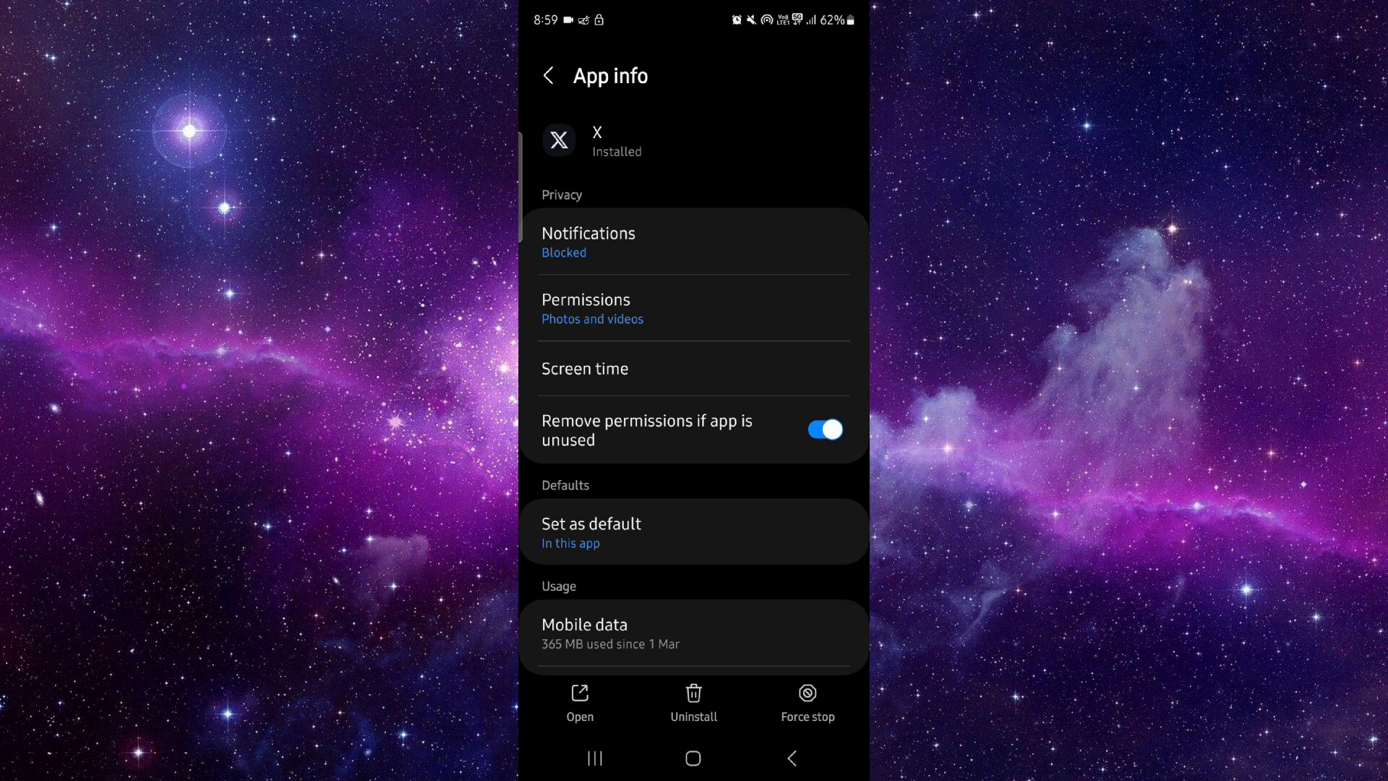
{"action": "scroll", "coordinate": [694, 434], "scroll_direction": "down", "scroll_amount": 5}
{"action": "scroll", "coordinate": [695, 433], "scroll_direction": "down", "scroll_amount": 5}
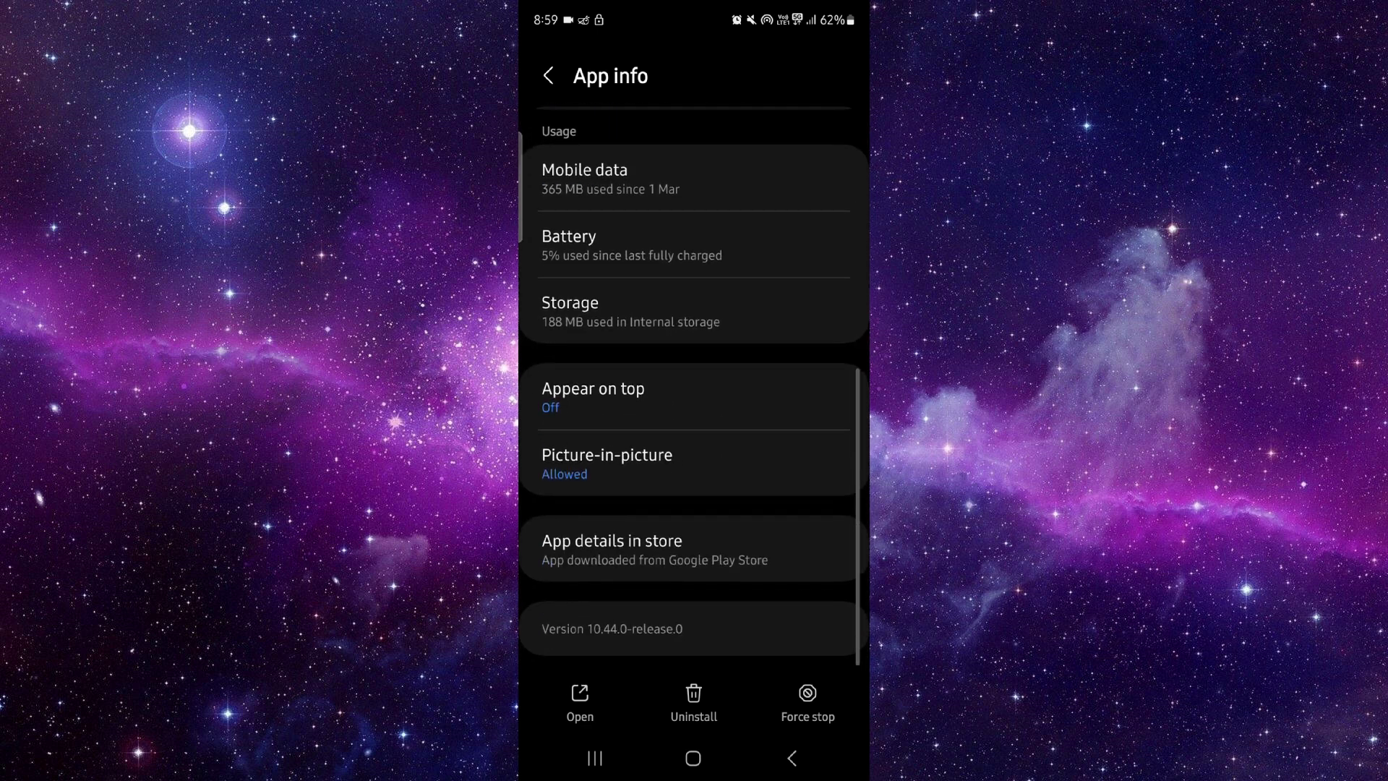
{"action": "left_click", "coordinate": [695, 550]}
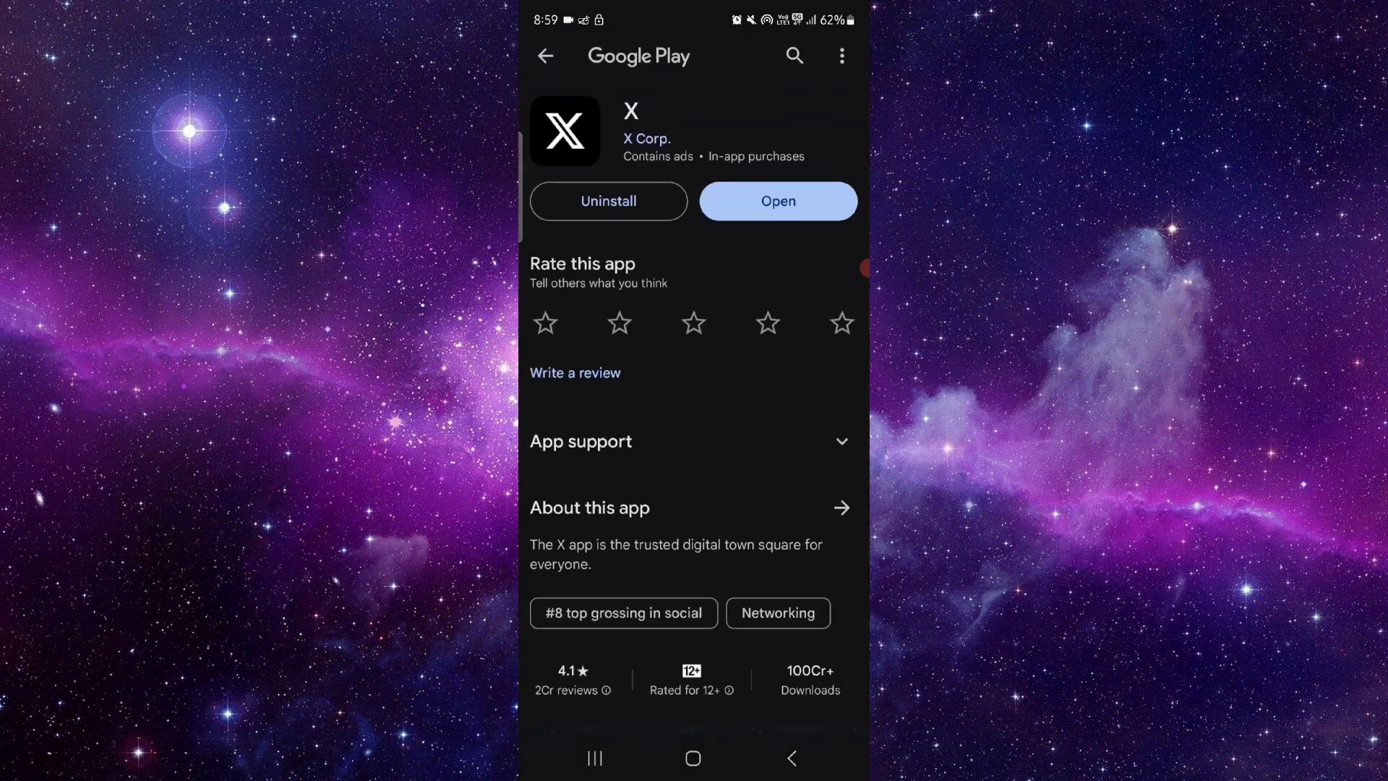
{"action": "mouse_move", "coordinate": [865, 267]}
{"action": "left_mouse_down"}
{"action": "mouse_move", "coordinate": [781, 196]}
{"action": "mouse_move", "coordinate": [825, 201]}
{"action": "left_mouse_up"}
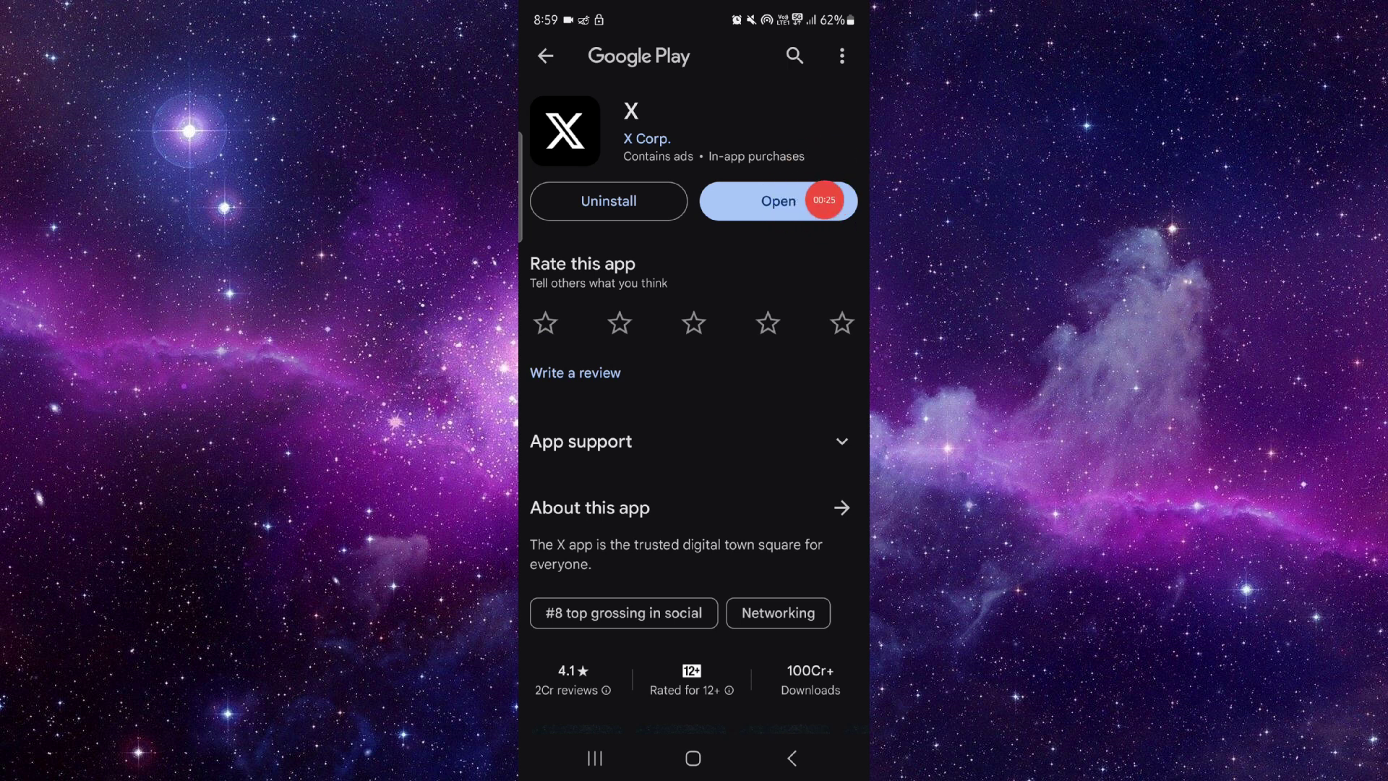
{"action": "left_click", "coordinate": [778, 201]}
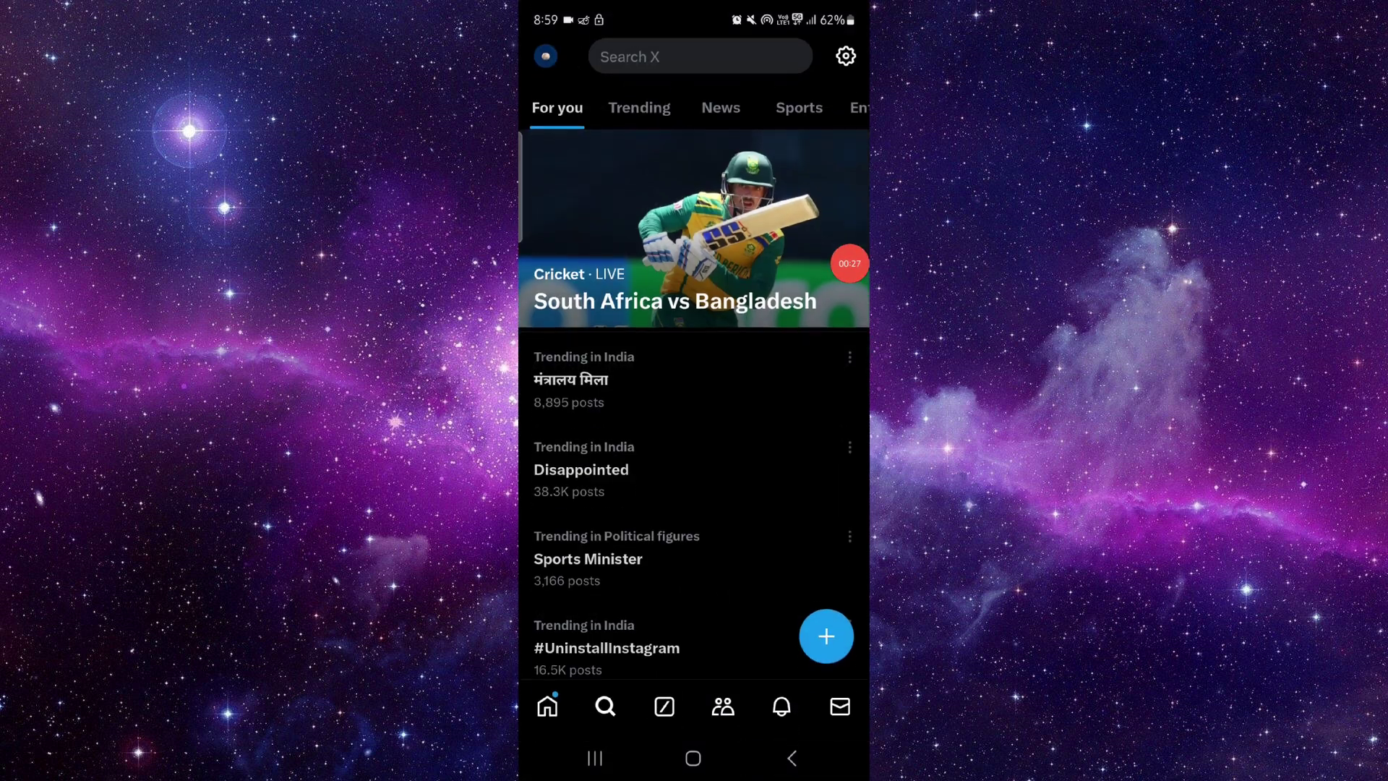
{"action": "mouse_move", "coordinate": [850, 264]}
{"action": "left_mouse_down"}
{"action": "mouse_move", "coordinate": [849, 421]}
{"action": "mouse_move", "coordinate": [849, 385]}
{"action": "left_mouse_up"}
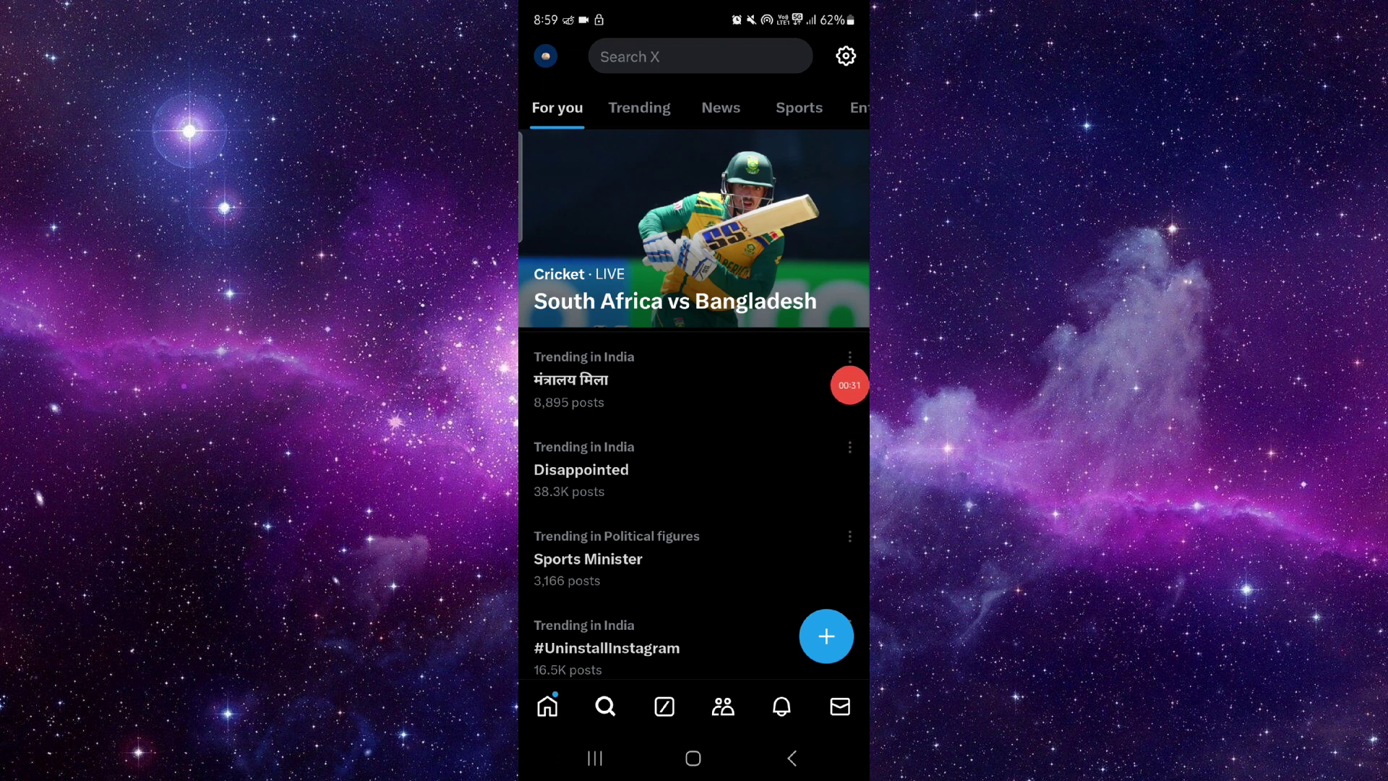